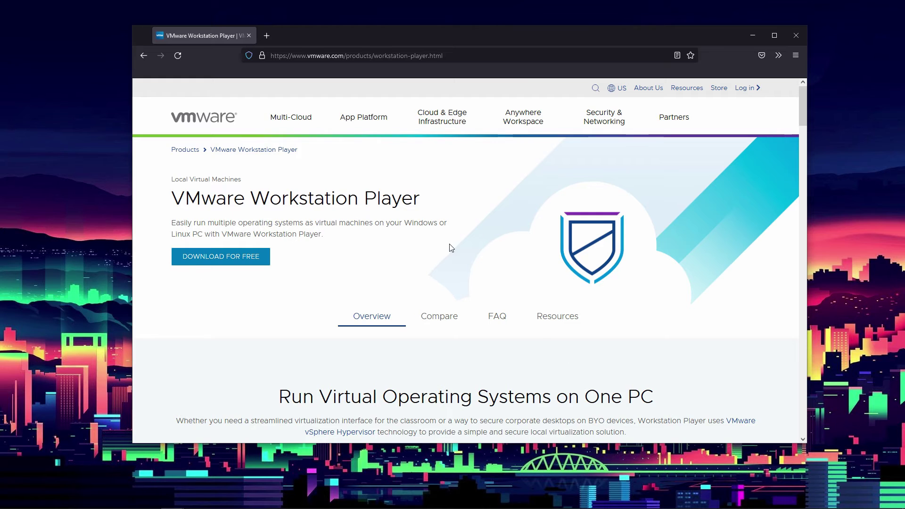
Review the Workstation Player overview, including its use cases, system requirements, supported host operating systems and disk space needs
scroll(450, 249, down, 5)
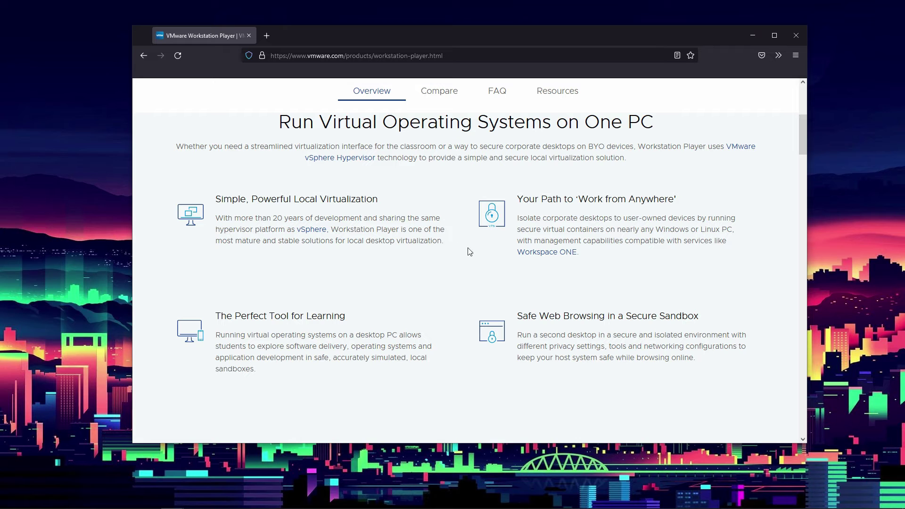
scroll(470, 252, down, 6)
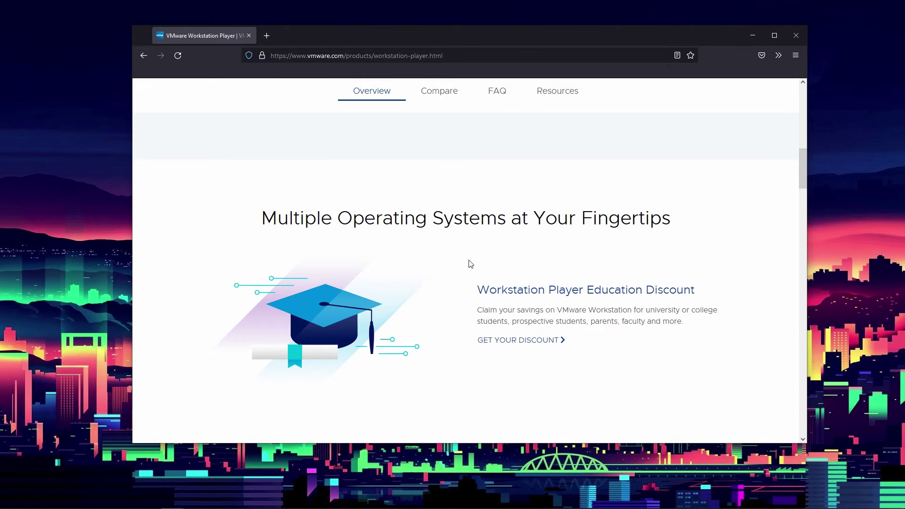
scroll(470, 264, down, 5)
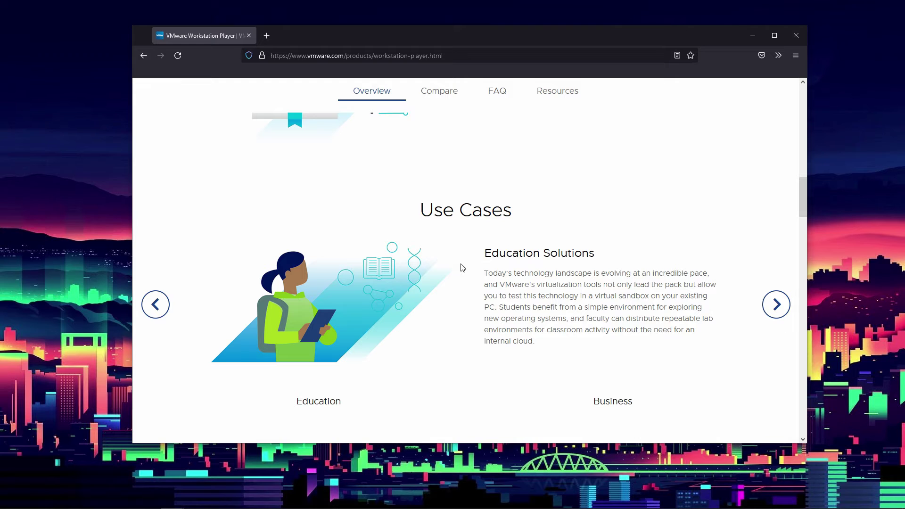
scroll(463, 267, down, 4)
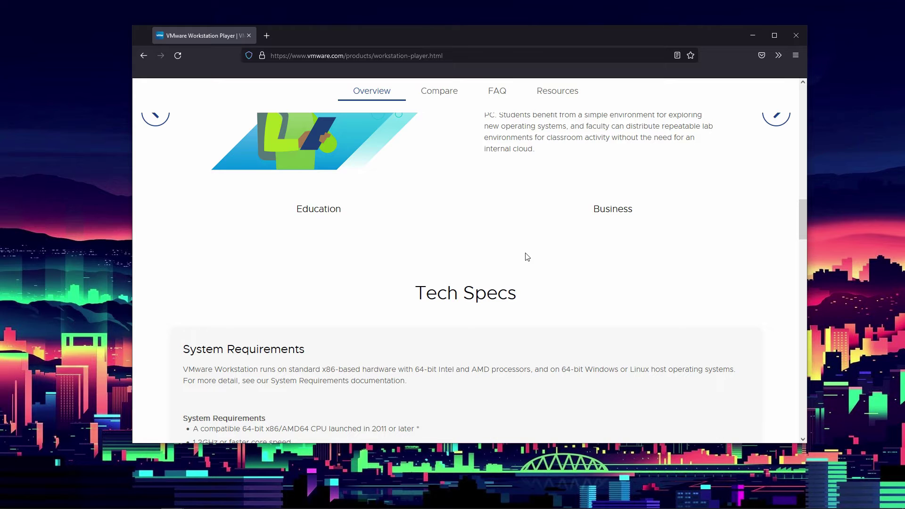
scroll(527, 257, down, 4)
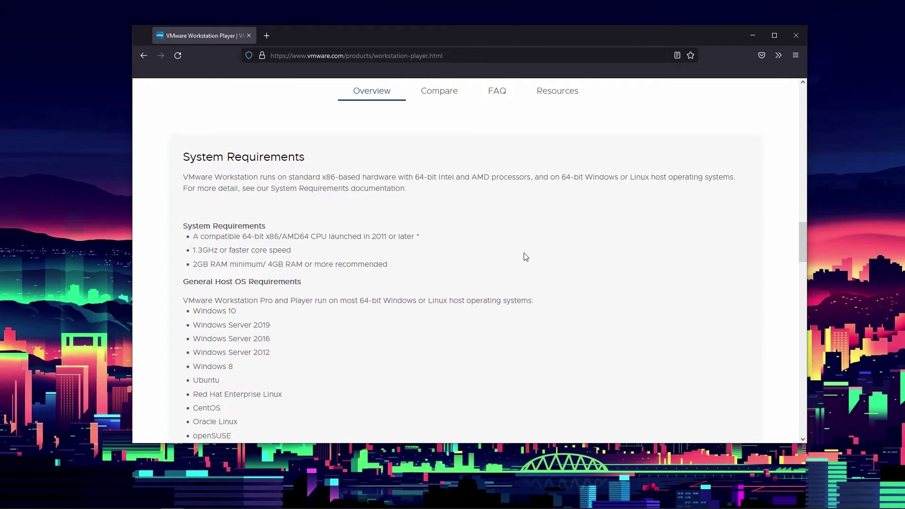
scroll(525, 254, down, 1)
scroll(448, 203, up, 1)
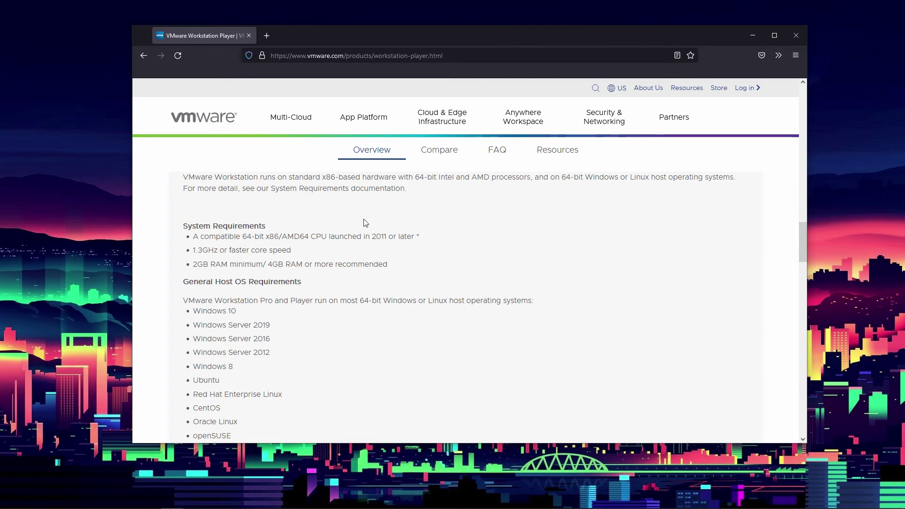
scroll(366, 227, up, 1)
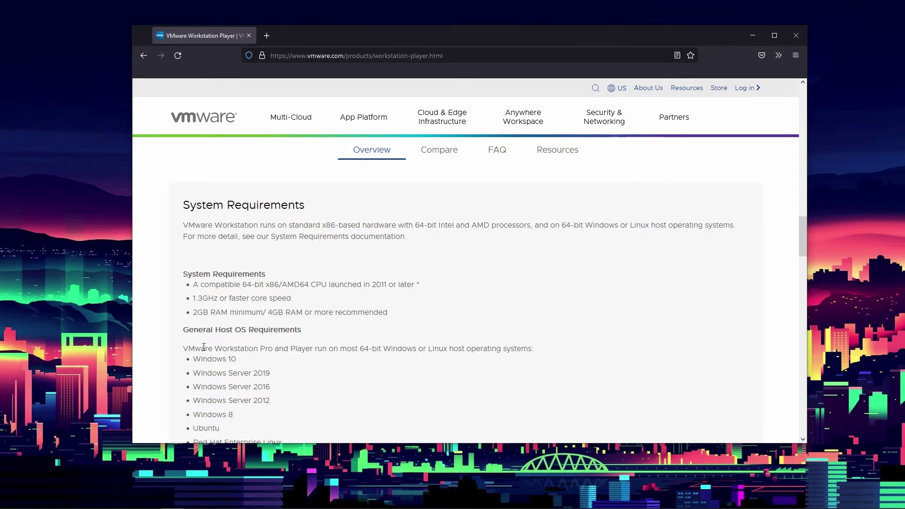
scroll(335, 359, down, 3)
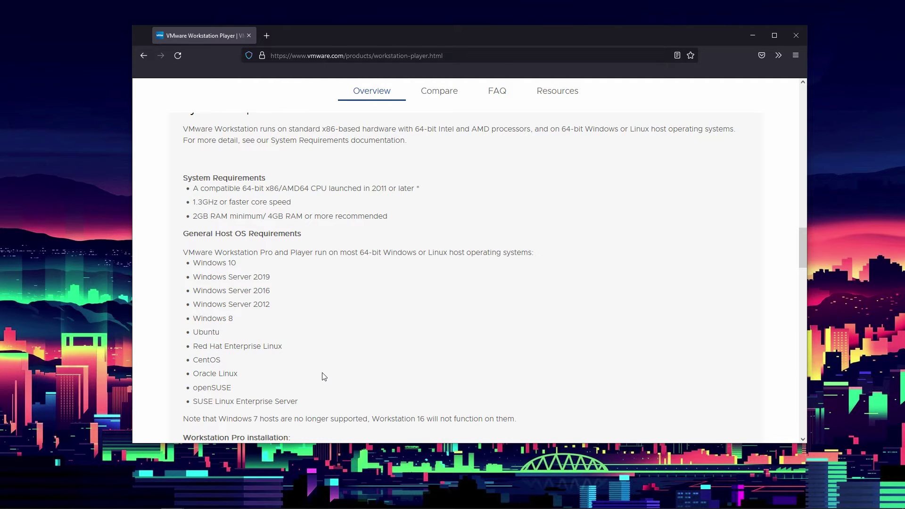
scroll(324, 376, down, 2)
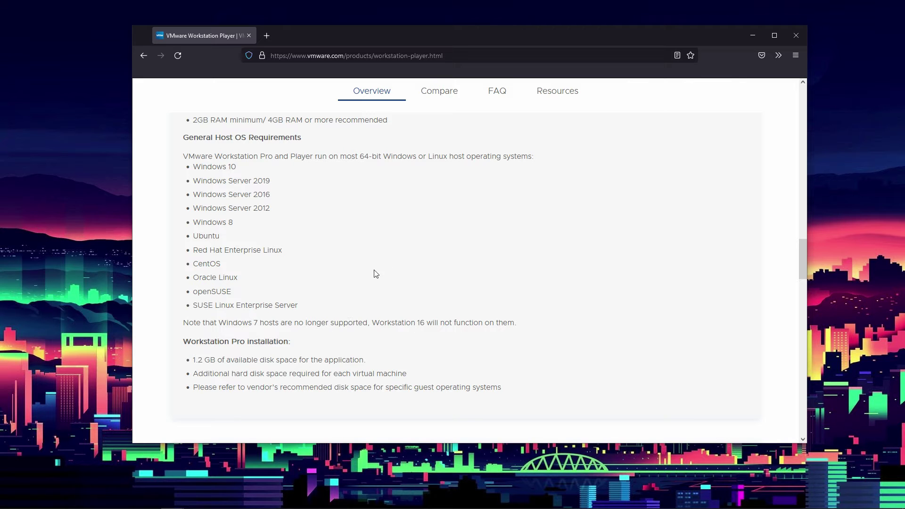
scroll(580, 343, up, 1)
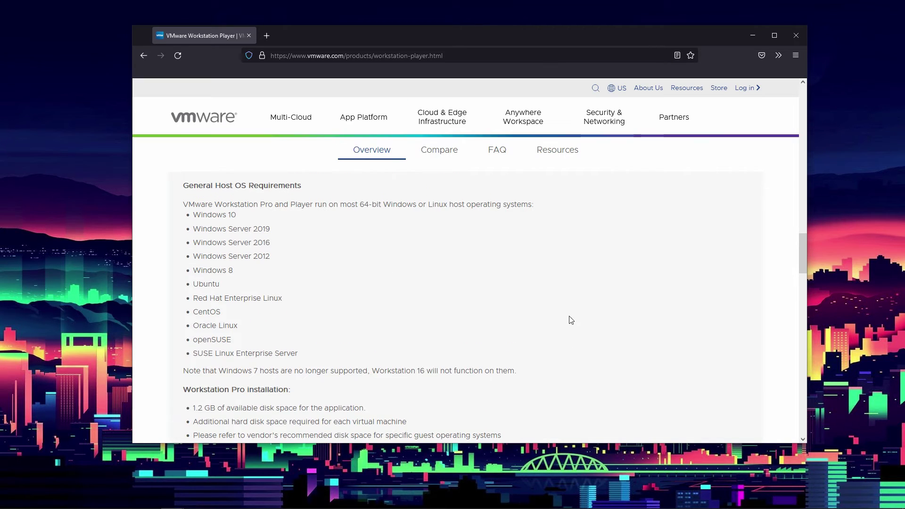
Open the Workstation Player versus Pro comparison and examine the general, host guest integration, graphics, device support and security features
scroll(570, 319, up, 7)
click(435, 149)
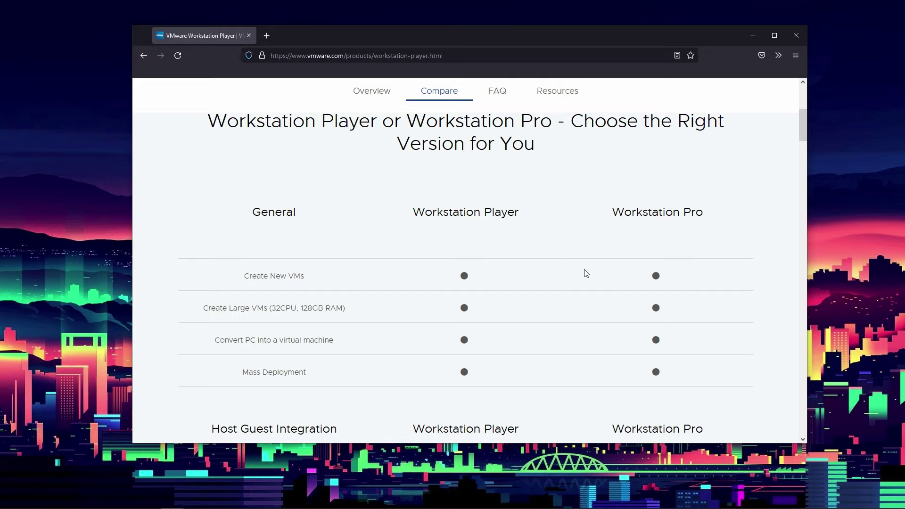
scroll(512, 245, down, 2)
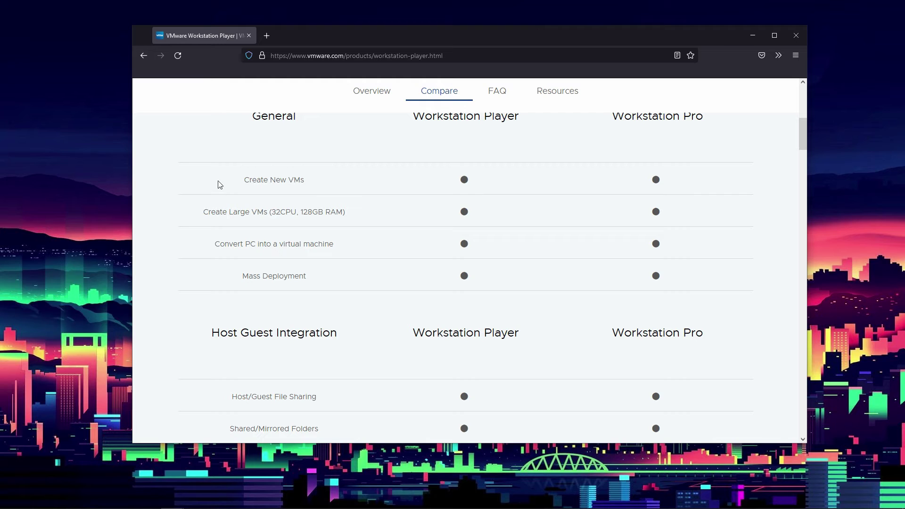
scroll(507, 194, up, 2)
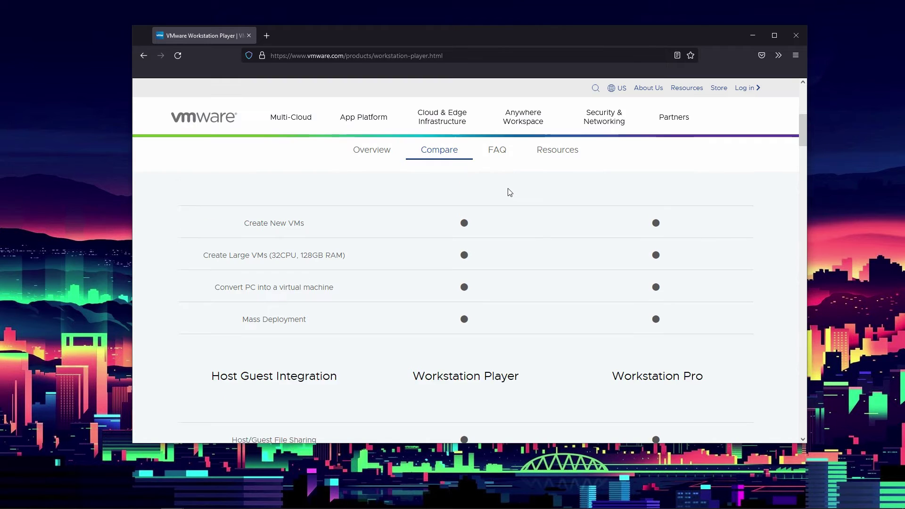
scroll(500, 203, up, 2)
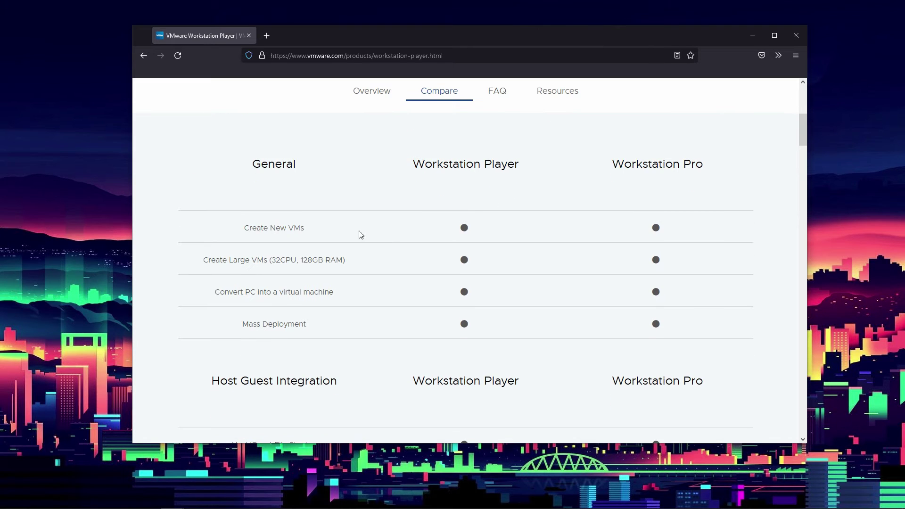
scroll(432, 293, down, 2)
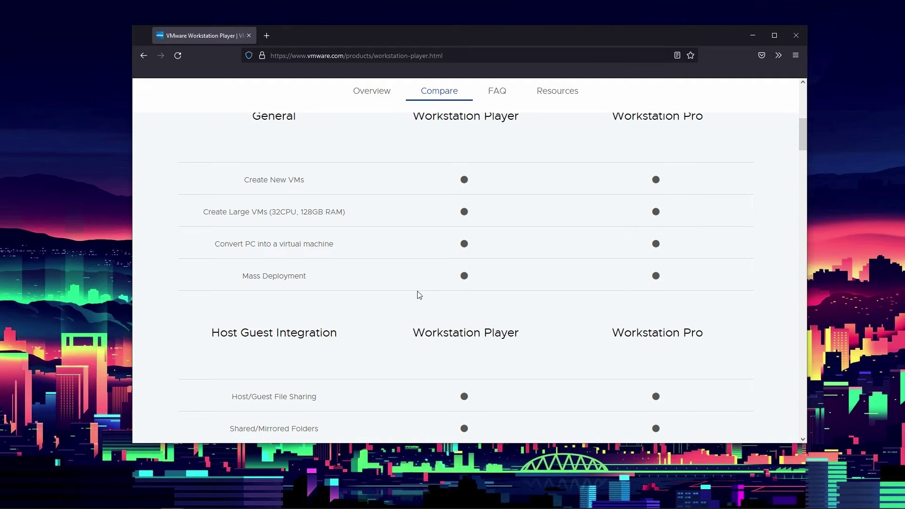
scroll(542, 315, down, 5)
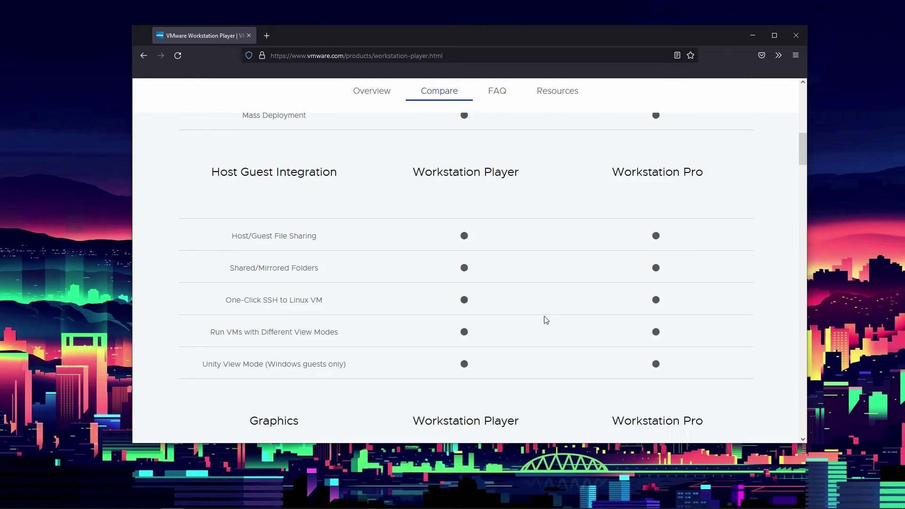
scroll(513, 211, down, 4)
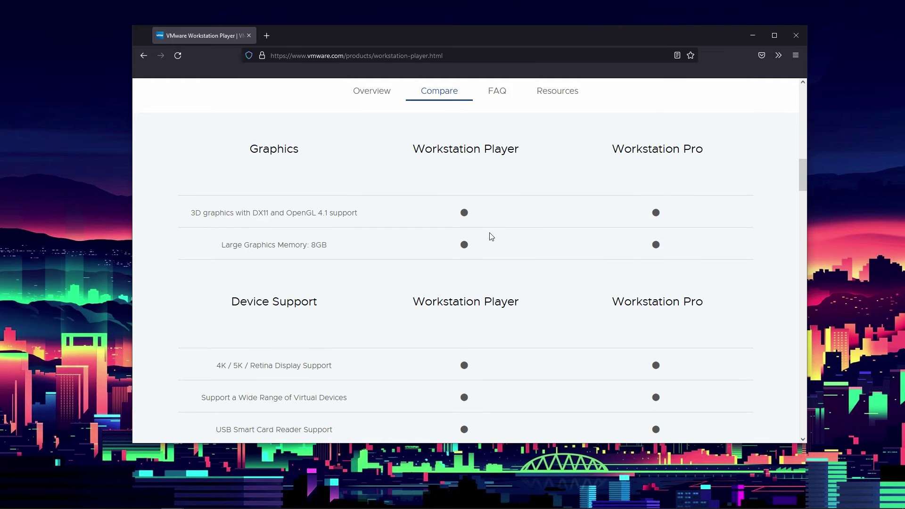
scroll(491, 210, down, 11)
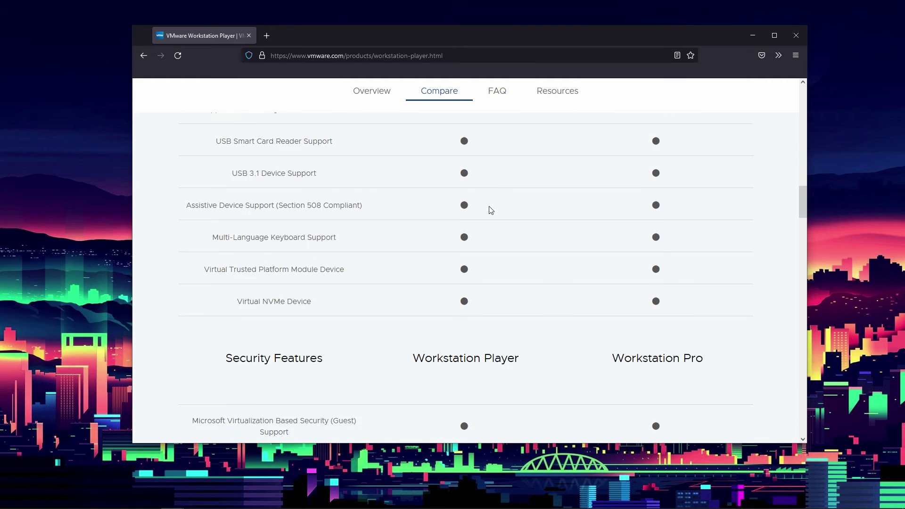
scroll(490, 211, down, 1)
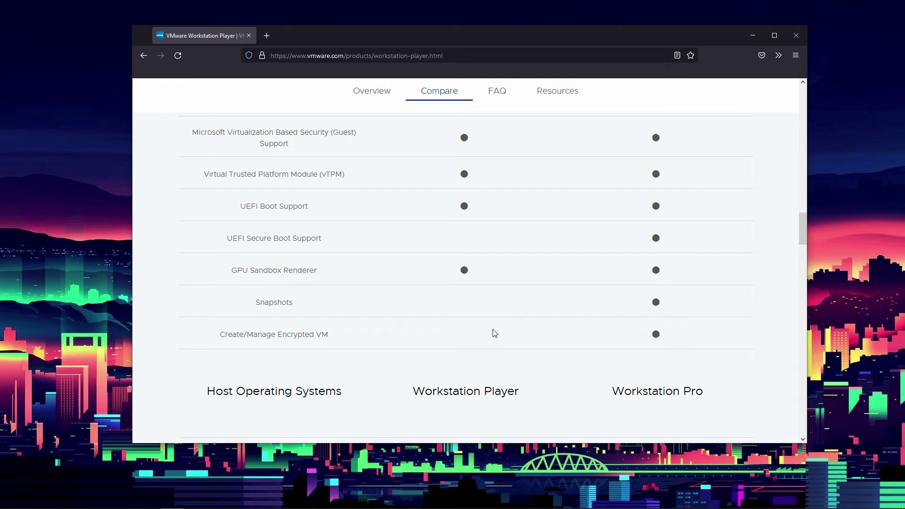
Compare the host and guest operating system support of Workstation Player and Pro, including the Mac host specific features
scroll(495, 333, down, 4)
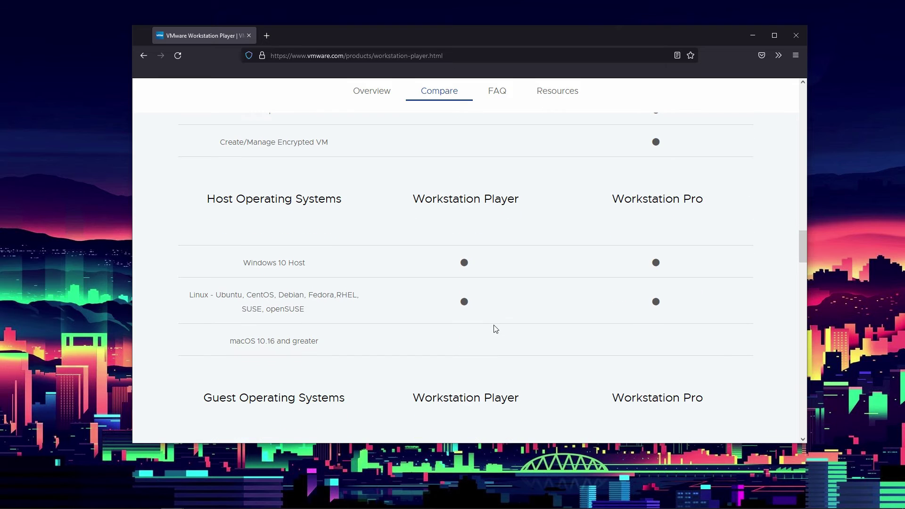
scroll(501, 323, down, 2)
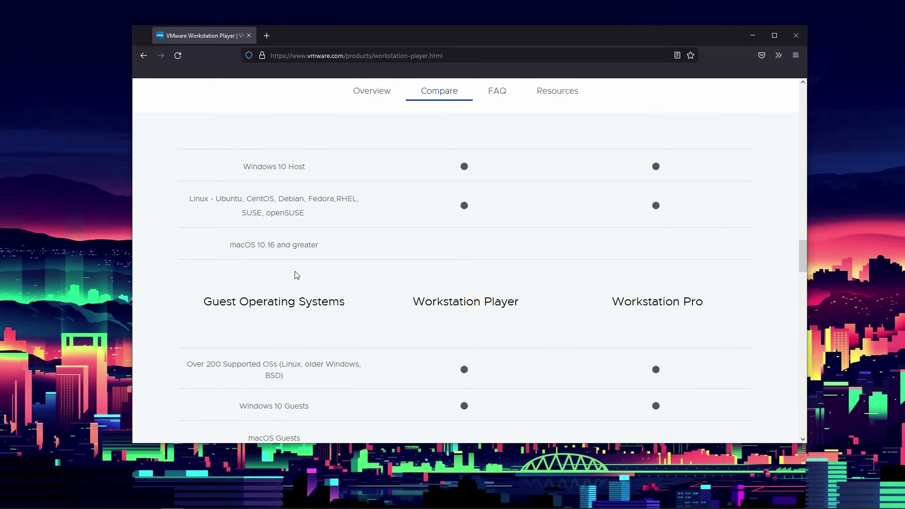
scroll(374, 263, up, 2)
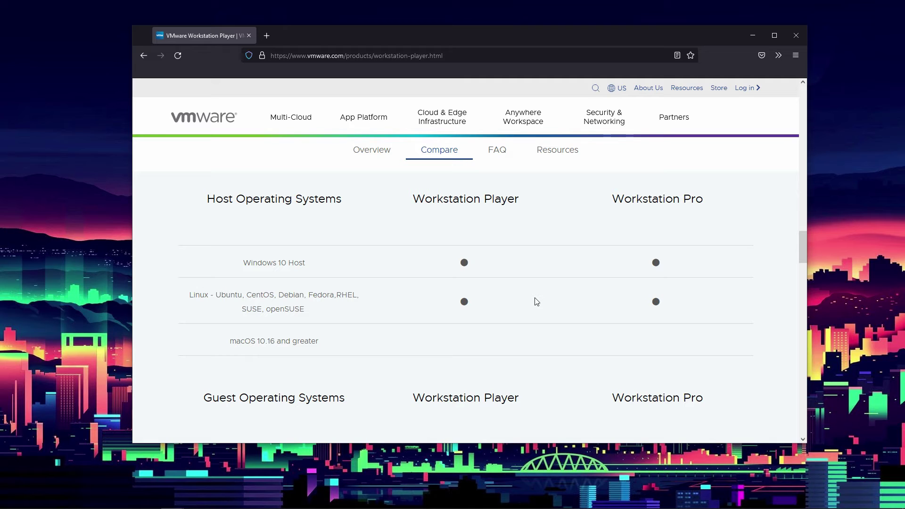
scroll(543, 300, down, 1)
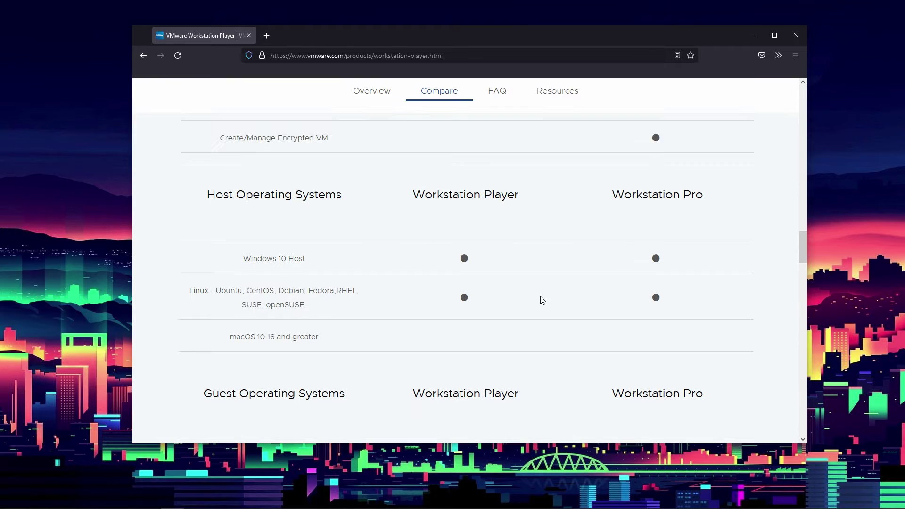
scroll(543, 300, down, 1)
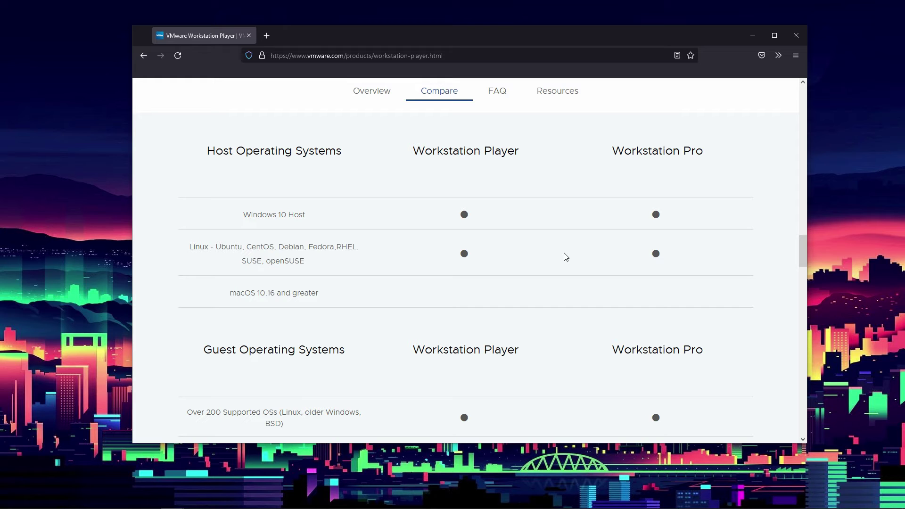
scroll(566, 257, down, 4)
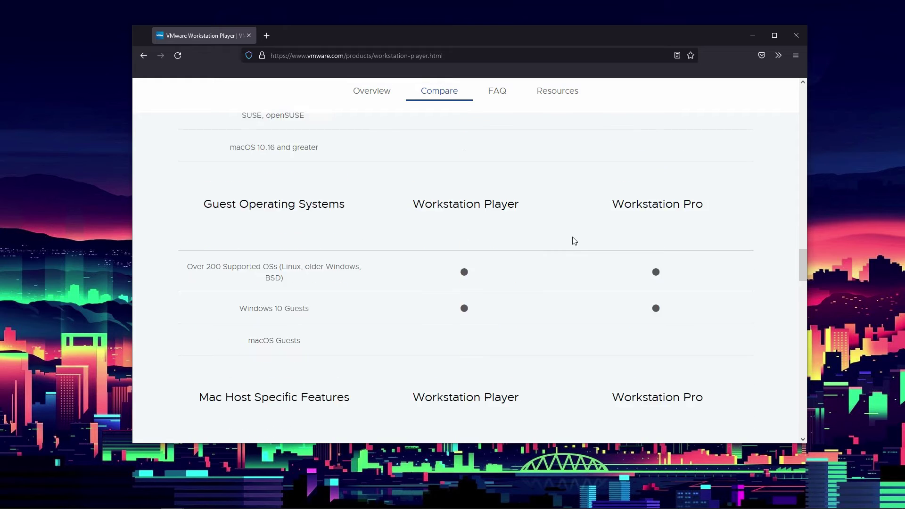
scroll(495, 235, down, 5)
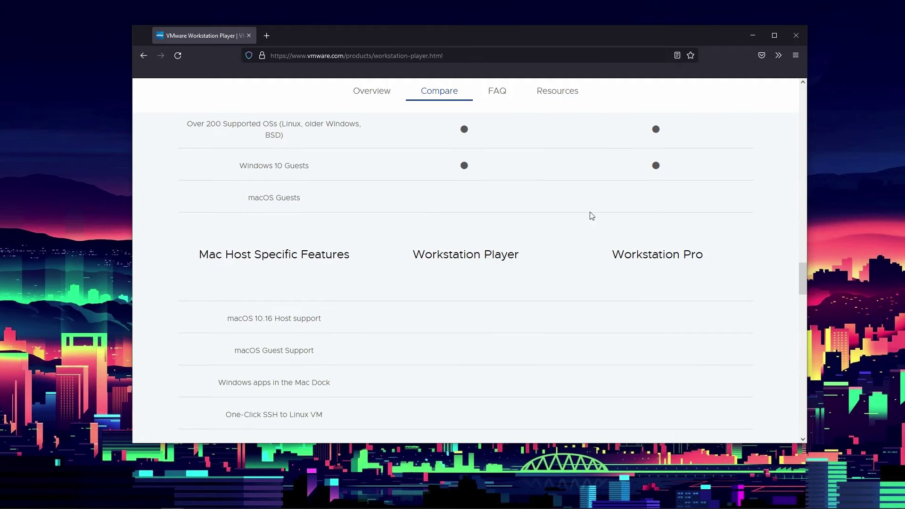
scroll(195, 179, down, 2)
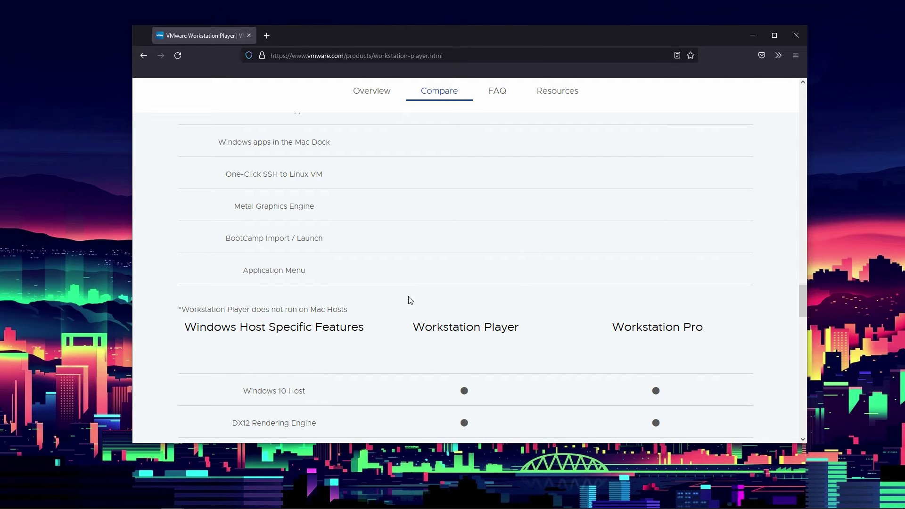
scroll(472, 295, down, 3)
scroll(472, 247, up, 6)
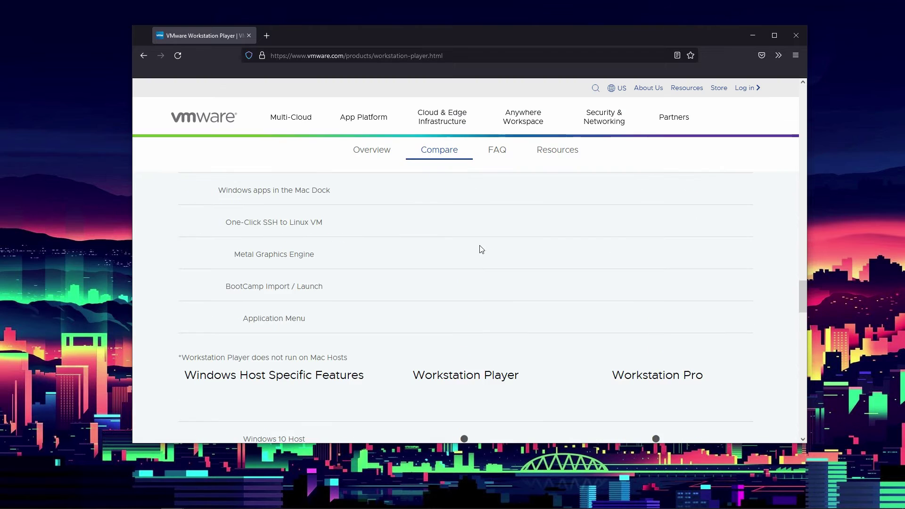
scroll(452, 261, up, 2)
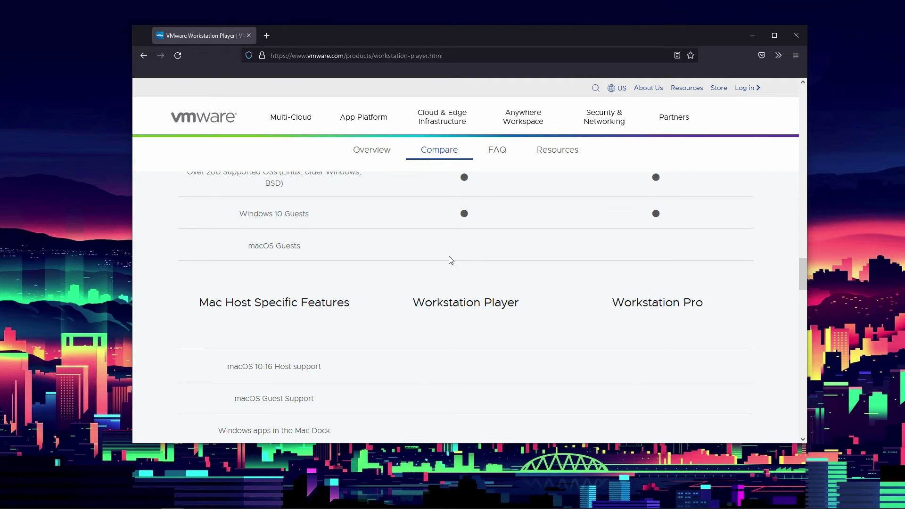
Examine the Windows and Linux host features, advanced features and licensing differences between Workstation Player and Pro
scroll(445, 259, down, 14)
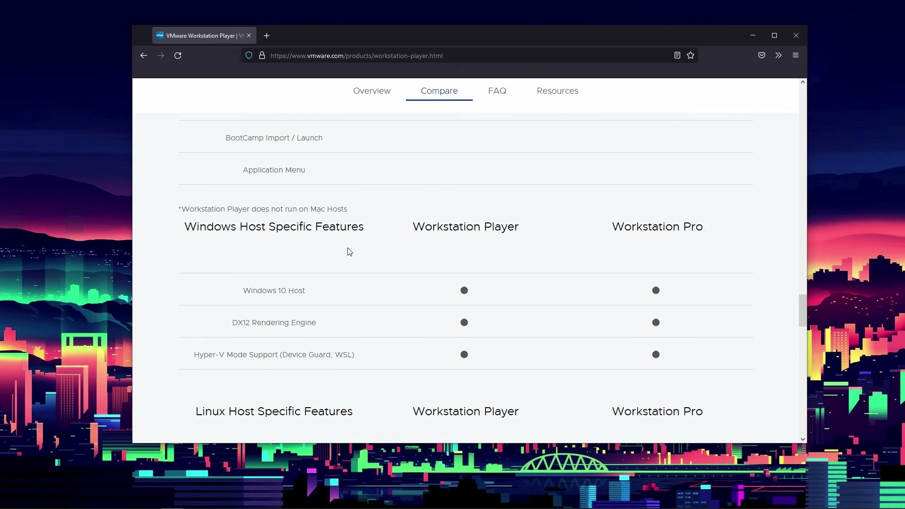
scroll(415, 250, down, 5)
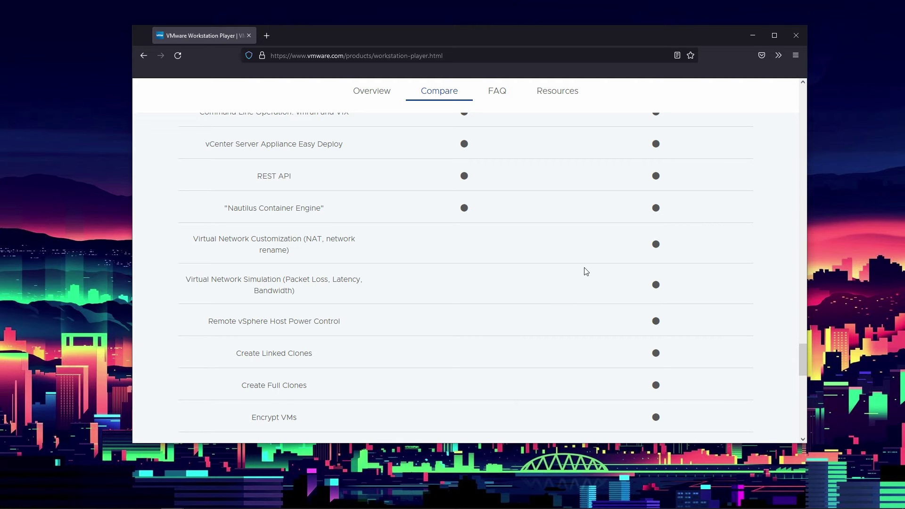
scroll(585, 283, down, 8)
scroll(531, 320, up, 6)
scroll(510, 326, up, 6)
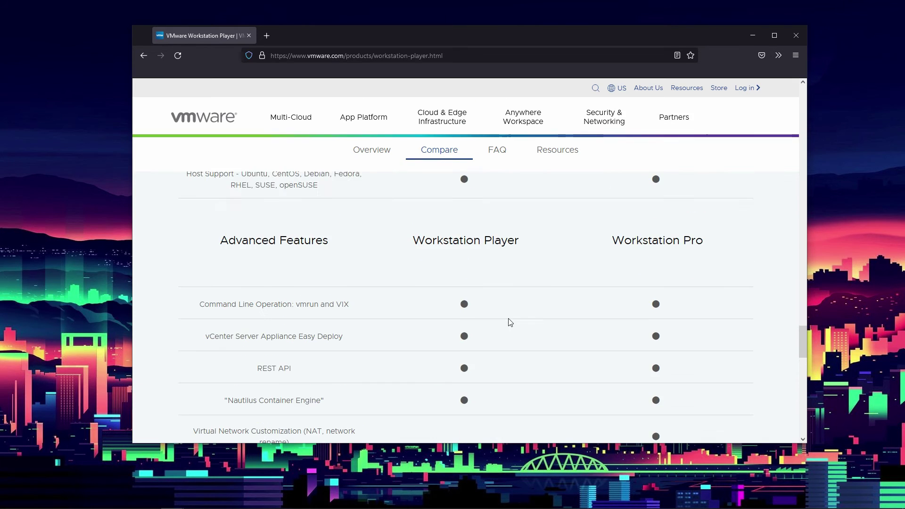
scroll(510, 324, down, 11)
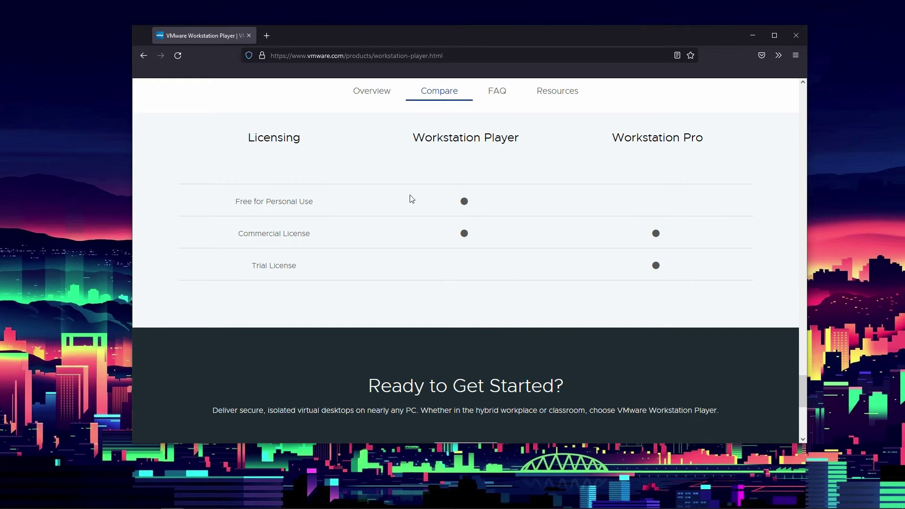
scroll(483, 262, up, 10)
scroll(646, 213, up, 10)
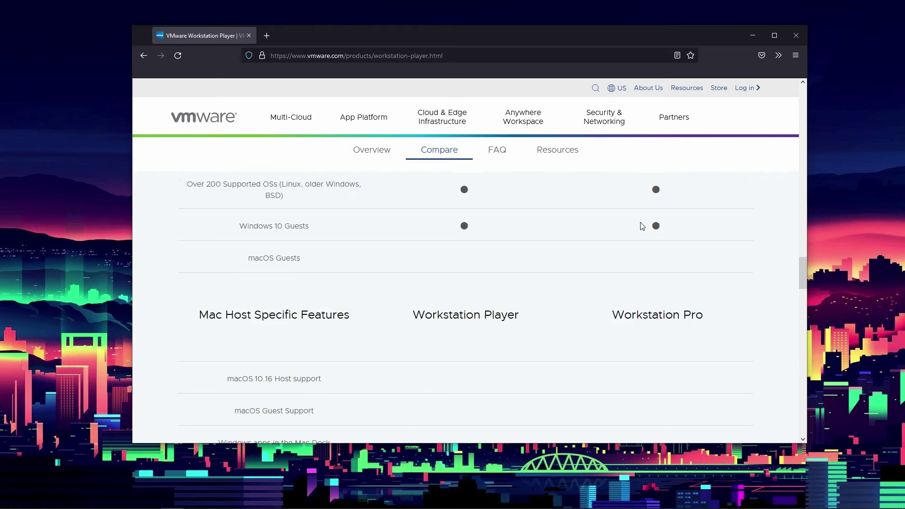
scroll(638, 259, up, 15)
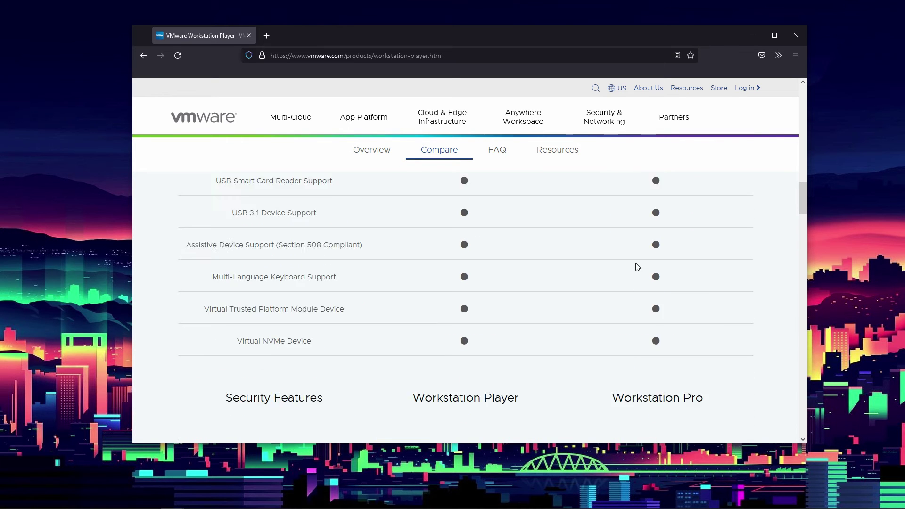
scroll(607, 247, up, 3)
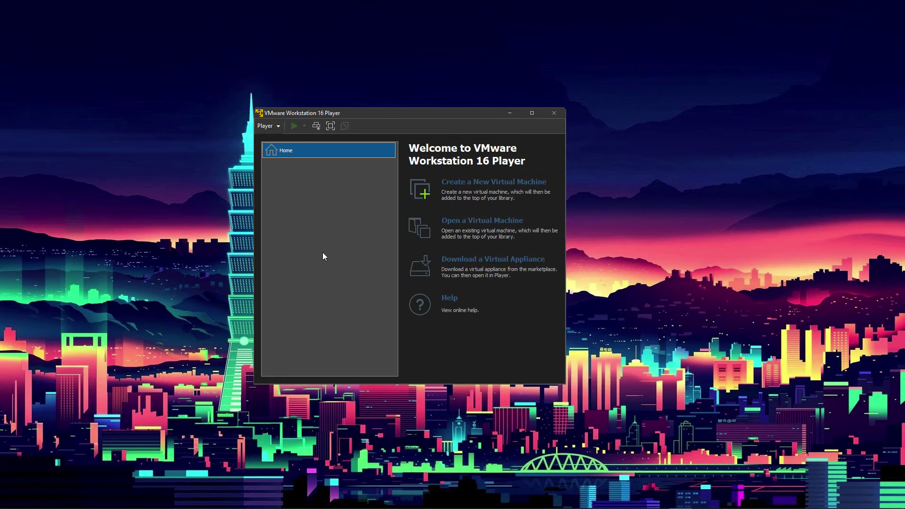
drag(361, 117, 386, 111)
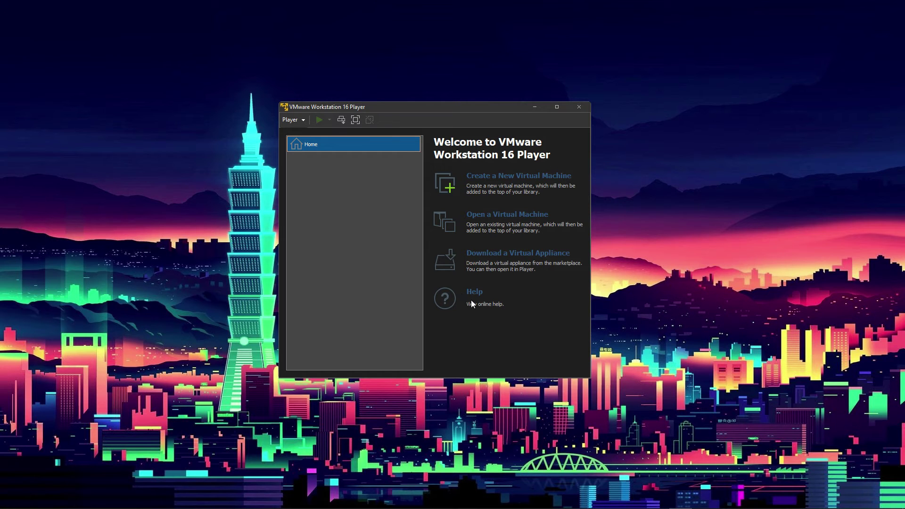
Start a new virtual machine in VMware Workstation 16 Player, using the installer disc image Windows10.iso as its installation source
click(519, 178)
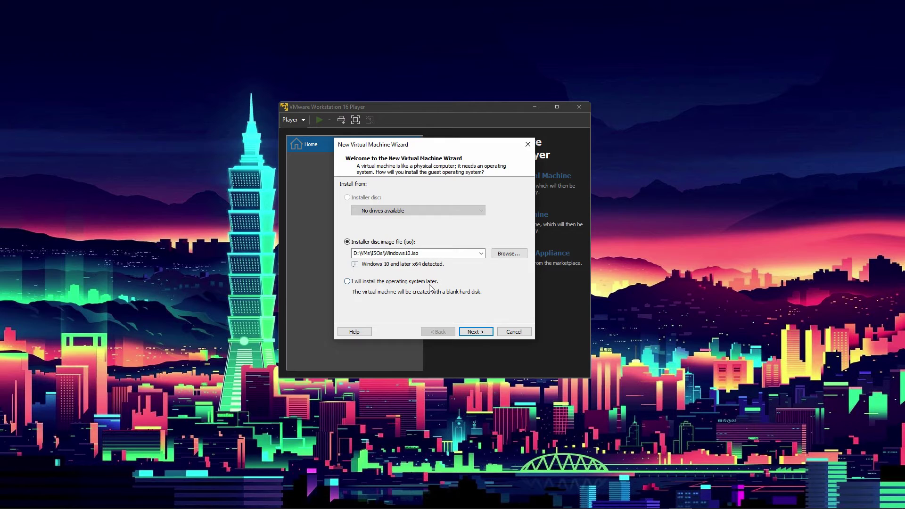
click(401, 282)
click(382, 242)
click(476, 331)
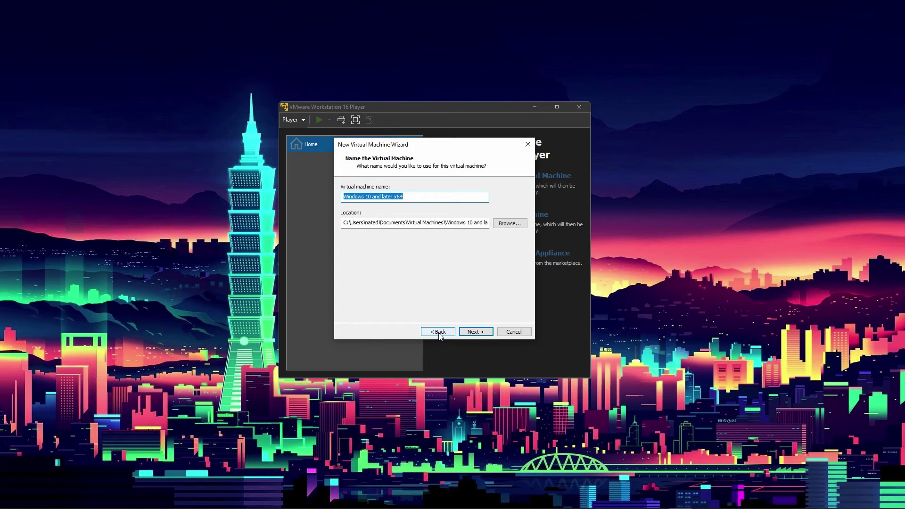
Accept the default virtual machine name and location, and specify a 60 GB virtual disk split into multiple files
click(476, 332)
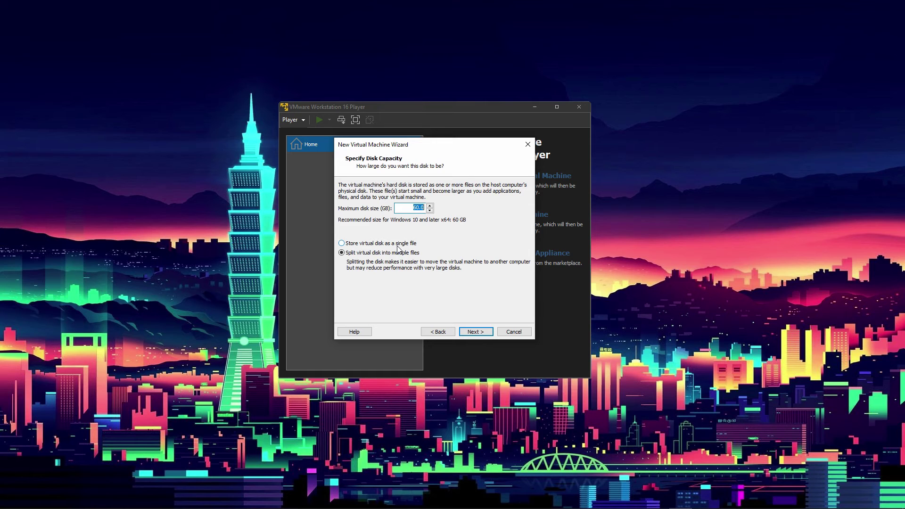
click(367, 243)
click(419, 250)
click(466, 331)
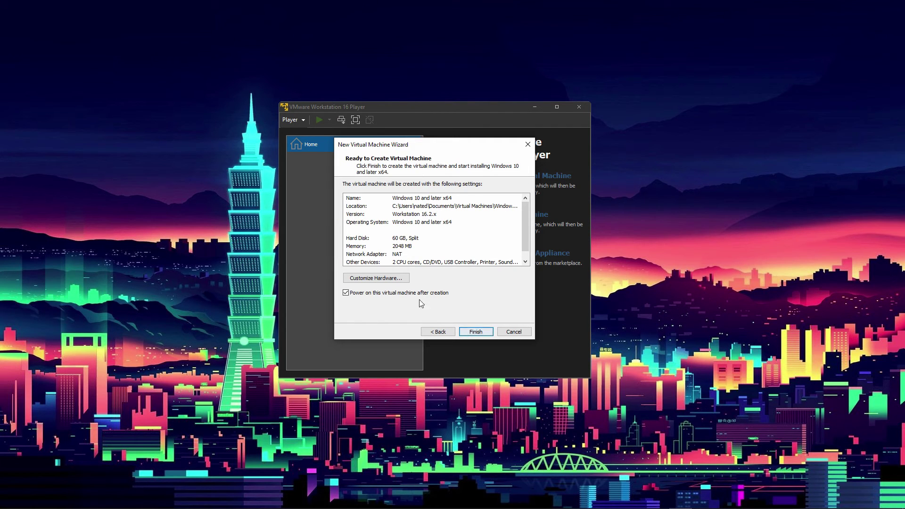
Open the virtual machine's hardware customization and examine the memory, processor, CD/DVD and USB controller settings
click(401, 280)
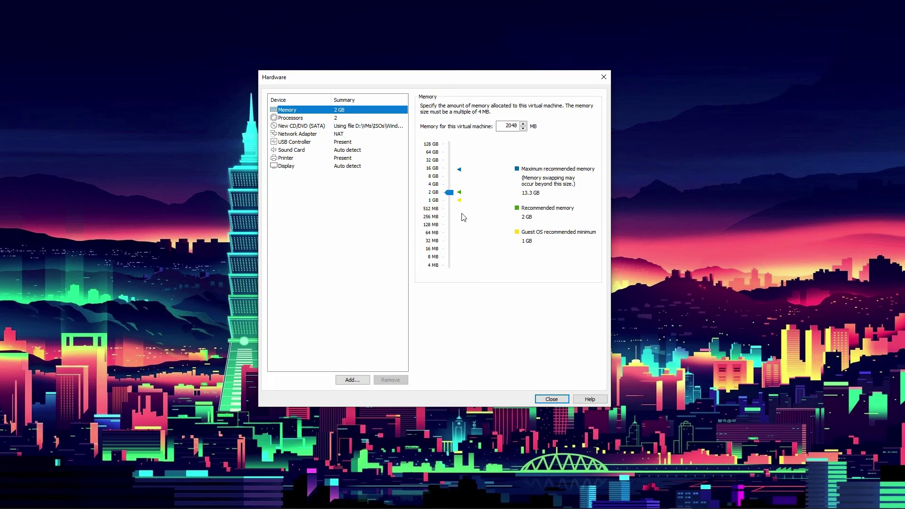
click(375, 119)
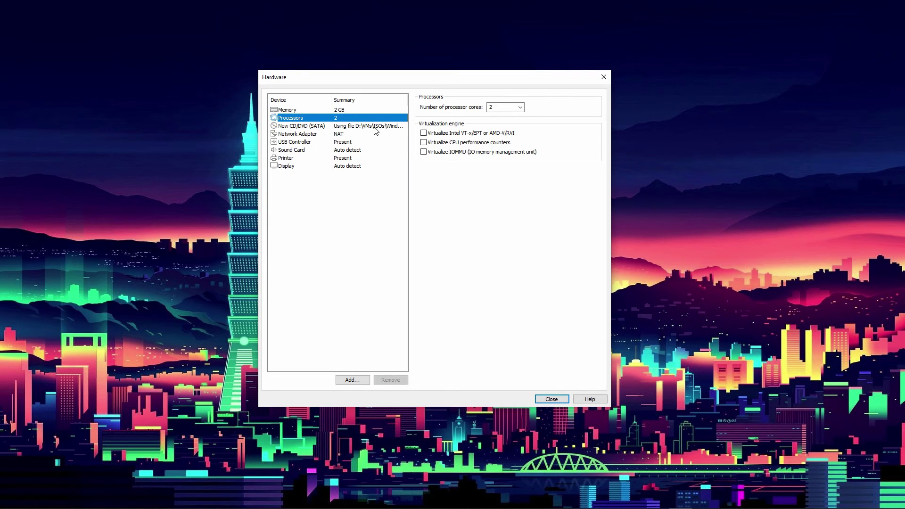
click(375, 126)
click(371, 143)
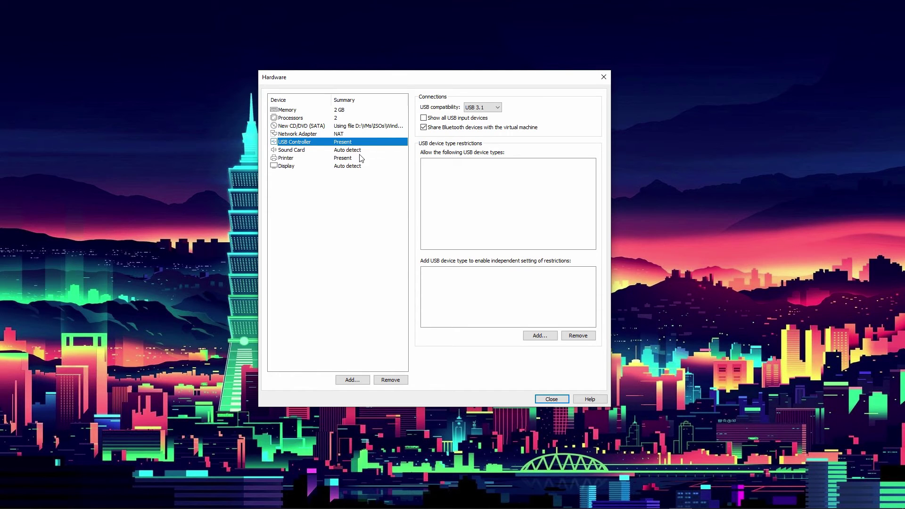
click(340, 111)
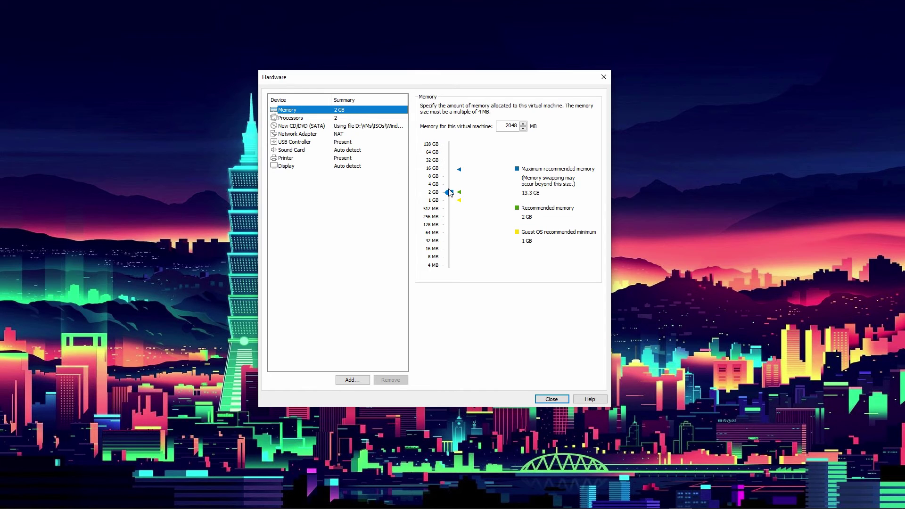
click(366, 118)
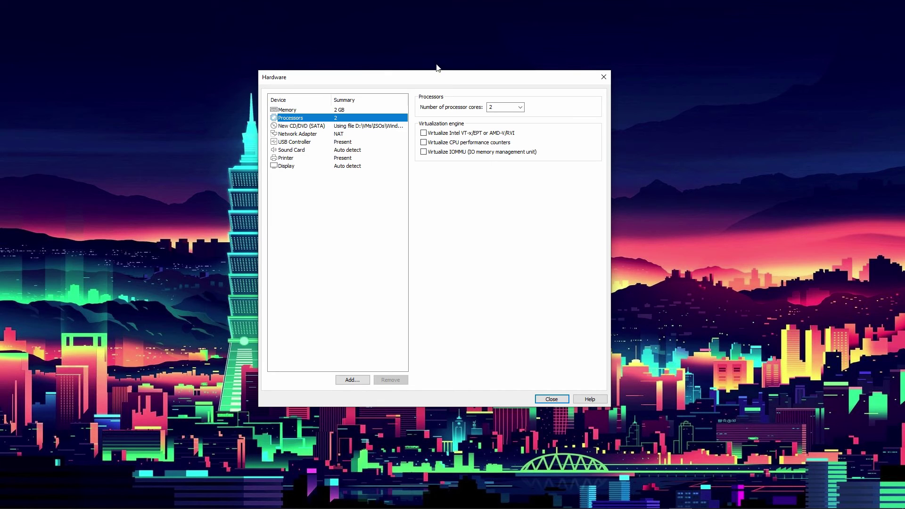
Examine the virtual machine's network adapter, CD/DVD, USB controller, printer, sound card and display settings
click(362, 134)
click(367, 128)
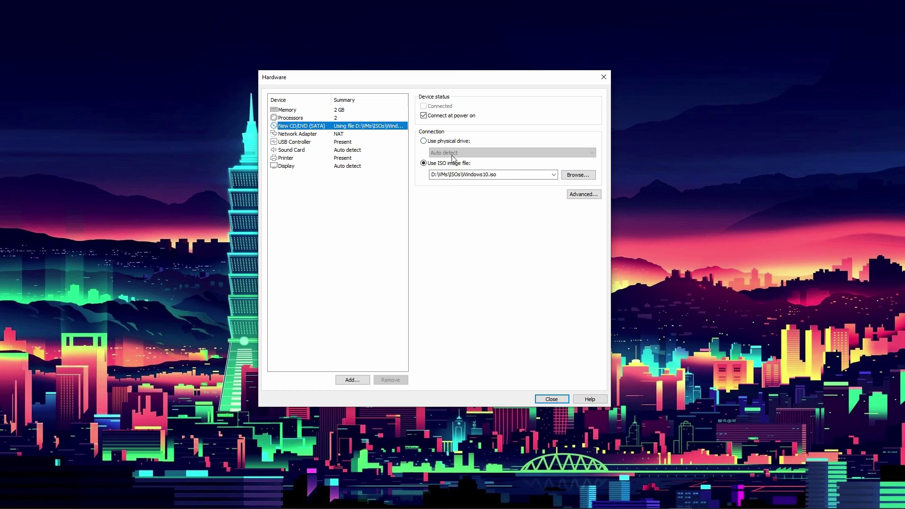
click(343, 135)
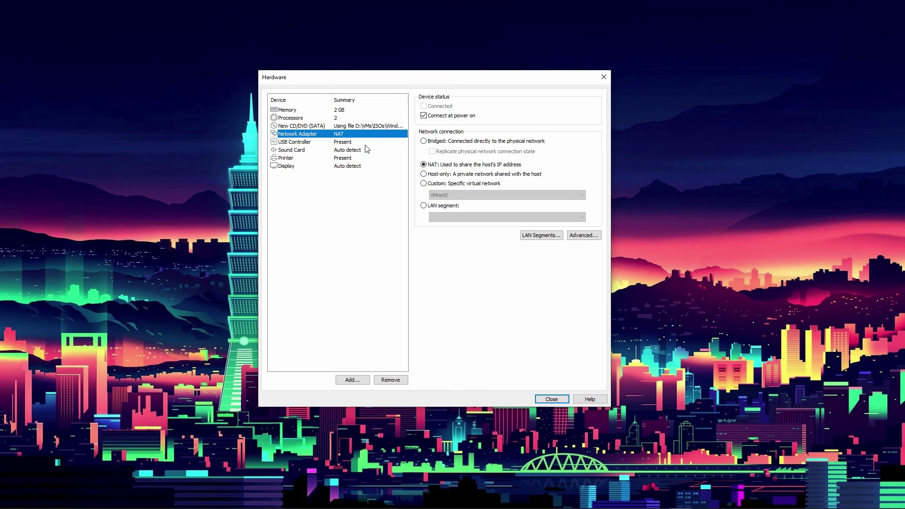
click(370, 141)
click(373, 158)
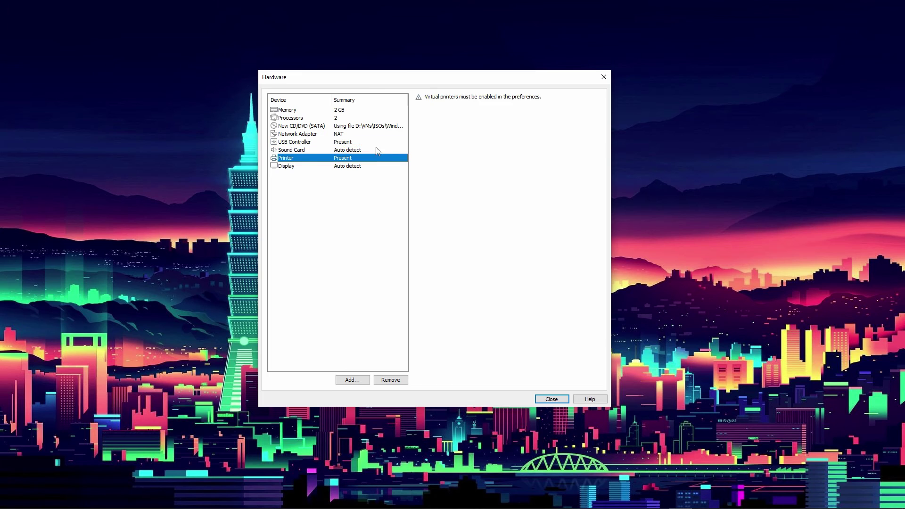
click(378, 150)
click(368, 168)
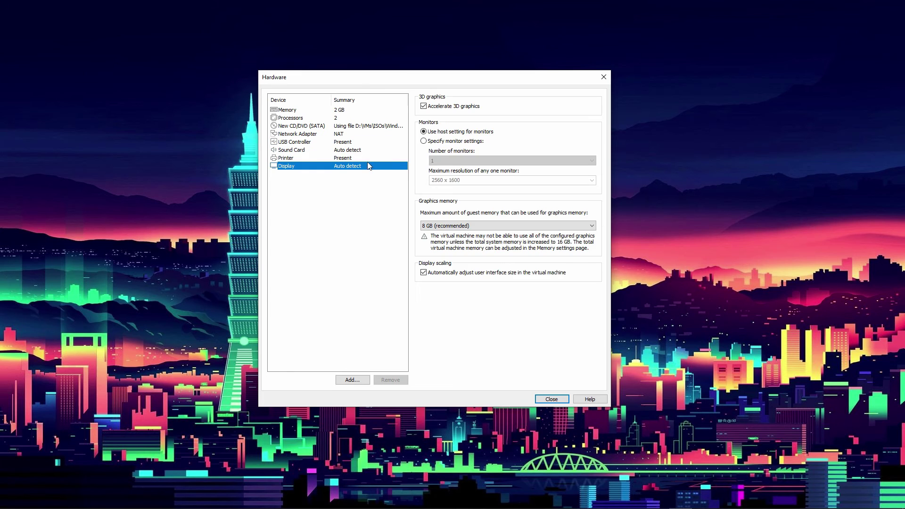
Recheck the printer, sound card, processor and memory settings, and close the hardware customization without changes
click(368, 160)
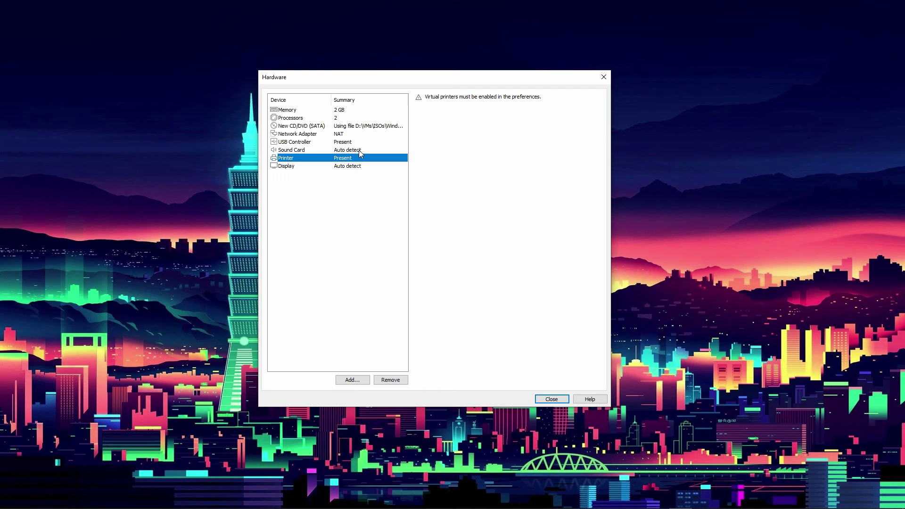
click(360, 150)
click(358, 119)
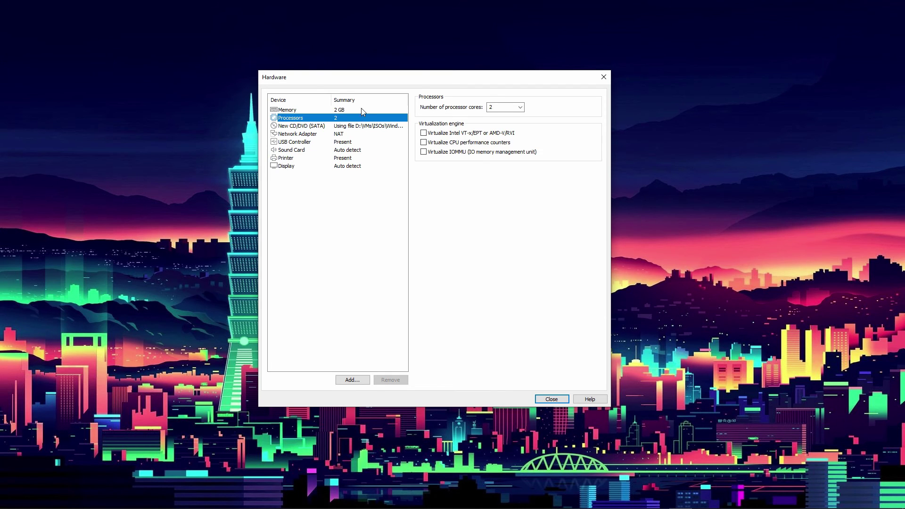
click(361, 110)
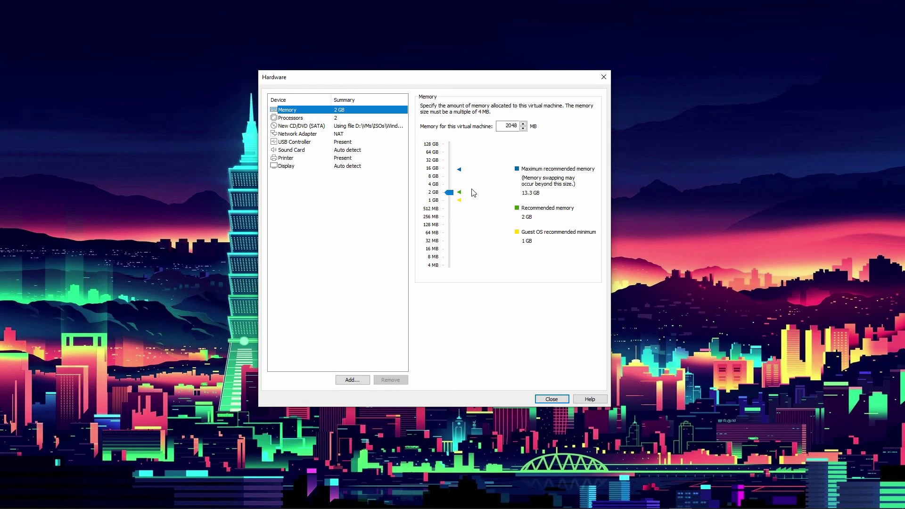
click(604, 77)
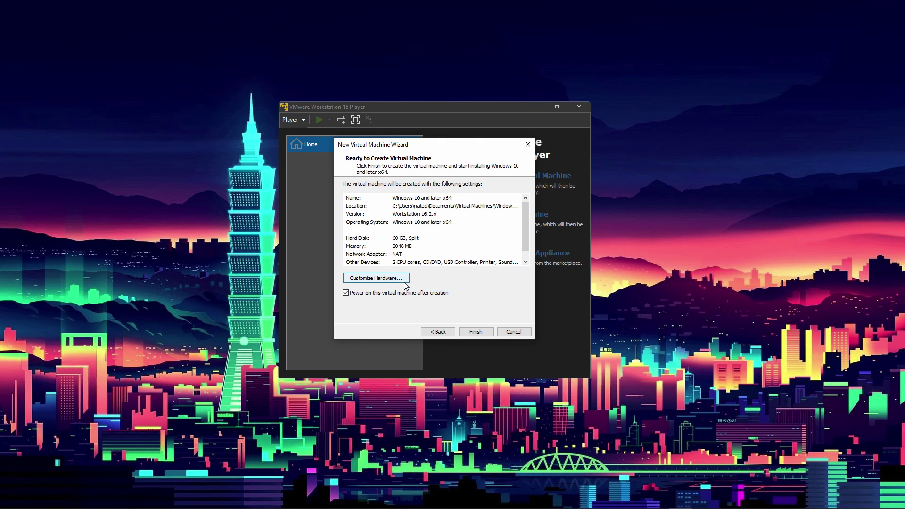
Start creating the virtual machine with power-on after creation disabled, and cancel the disk creation and the wizard
click(392, 294)
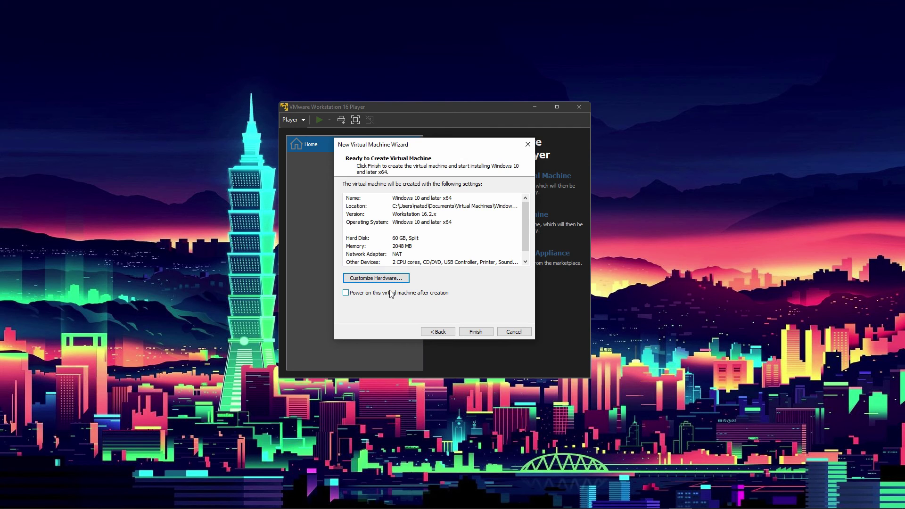
click(490, 333)
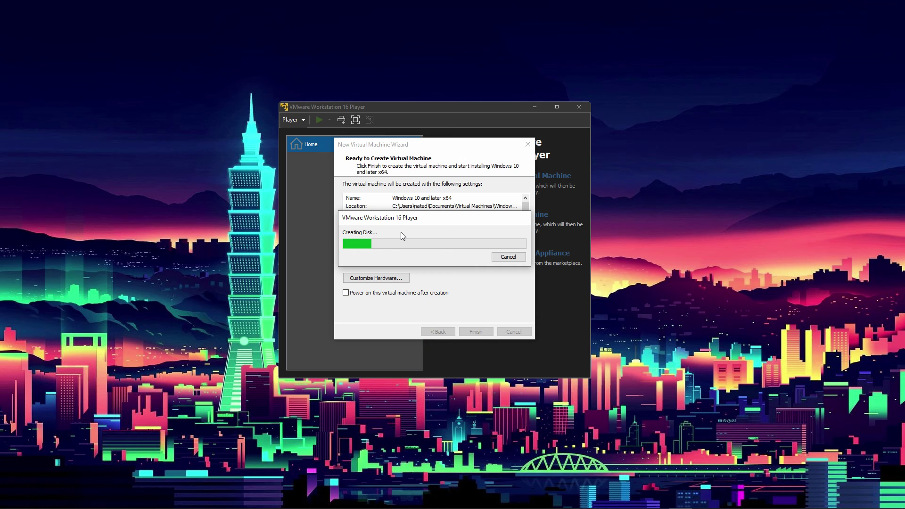
click(505, 257)
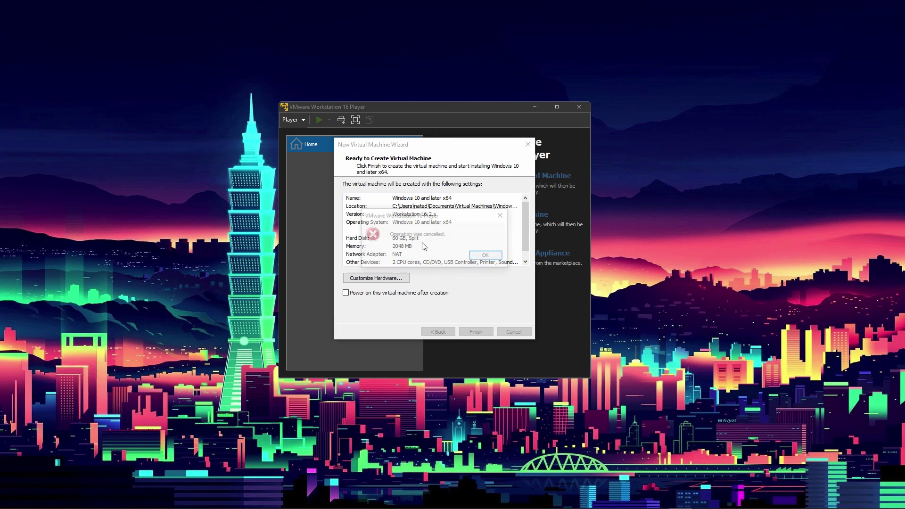
click(487, 256)
click(515, 332)
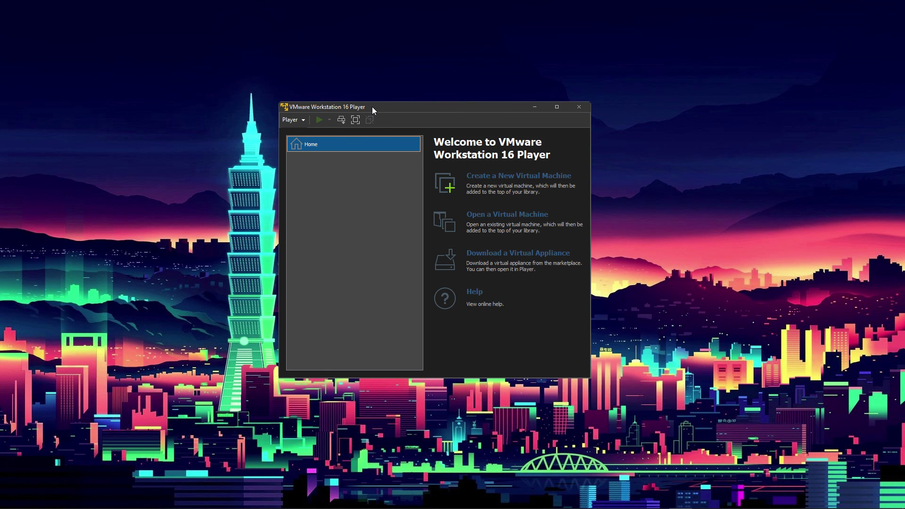
drag(372, 107, 612, 143)
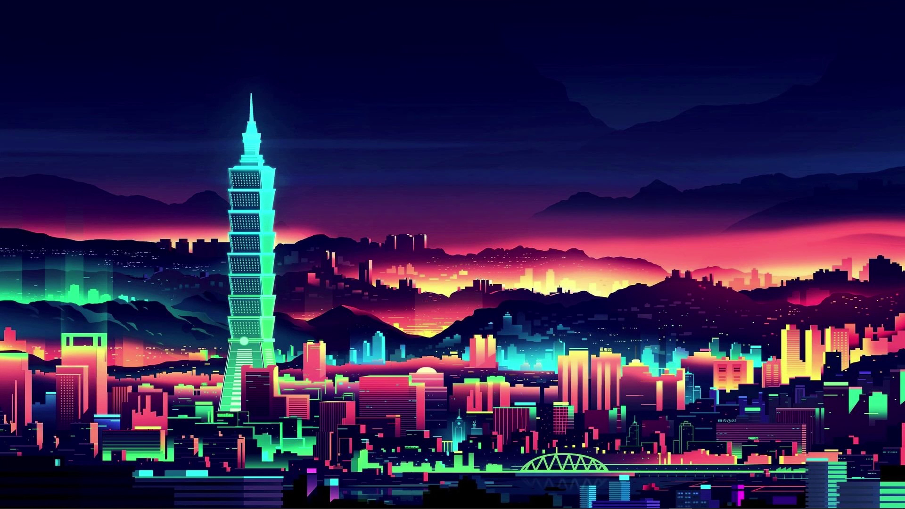